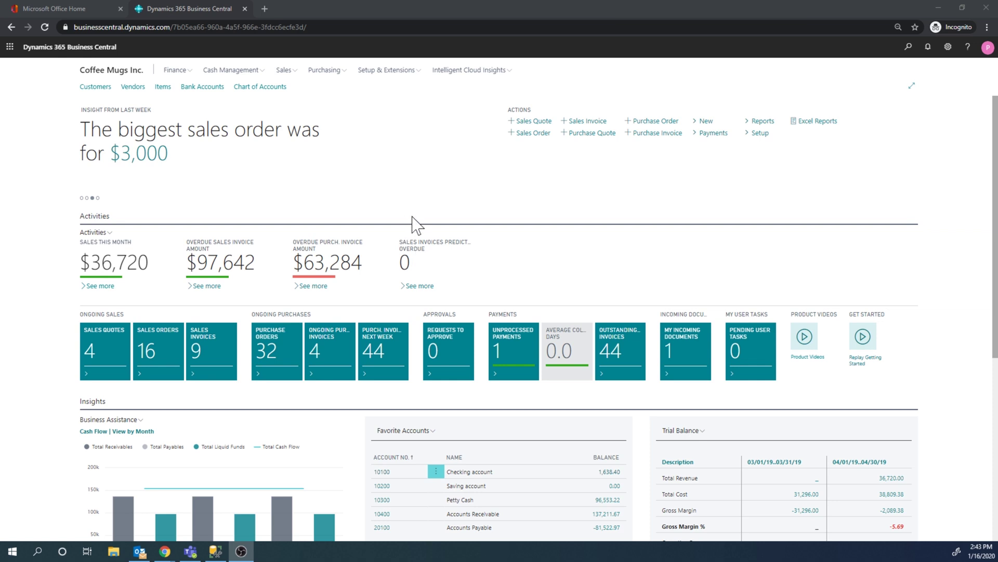
From the Contacts list, create company contact CT000036 named 'Lots of Mugs Inc'
{"action": "left_click", "coordinate": [907, 52]}
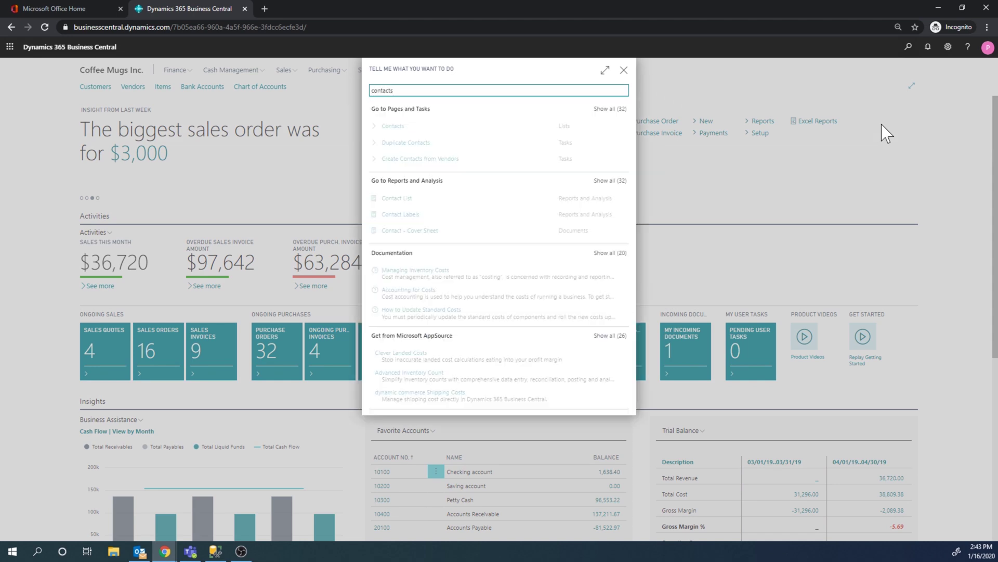
{"action": "left_click", "coordinate": [404, 131]}
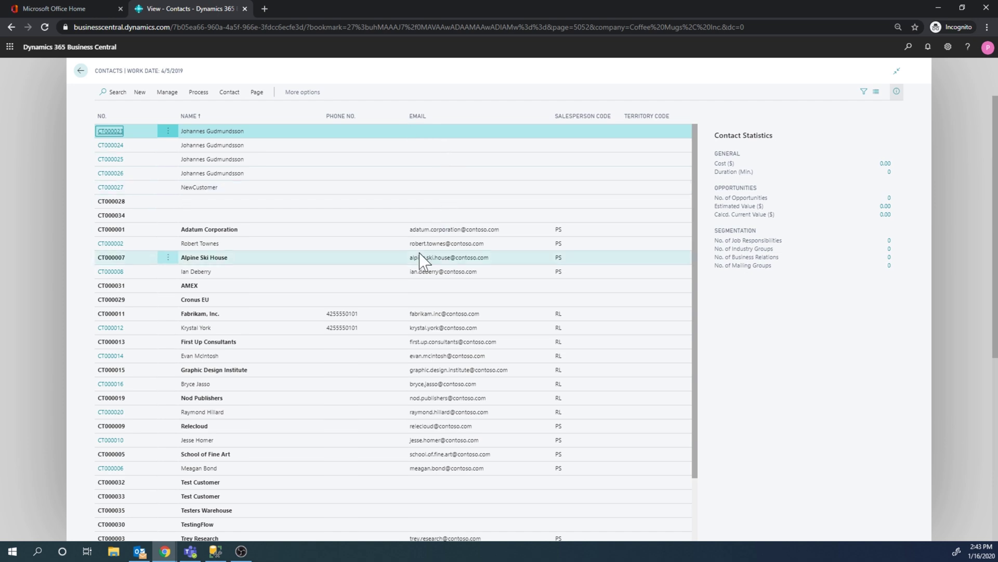
{"action": "left_click", "coordinate": [141, 94]}
{"action": "left_click", "coordinate": [175, 108]}
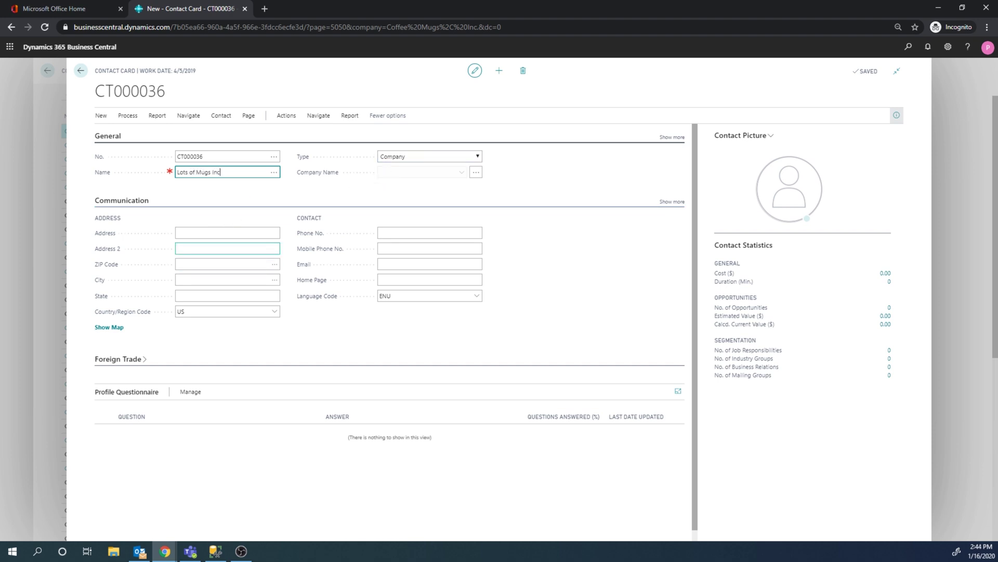
{"action": "left_click", "coordinate": [219, 233]}
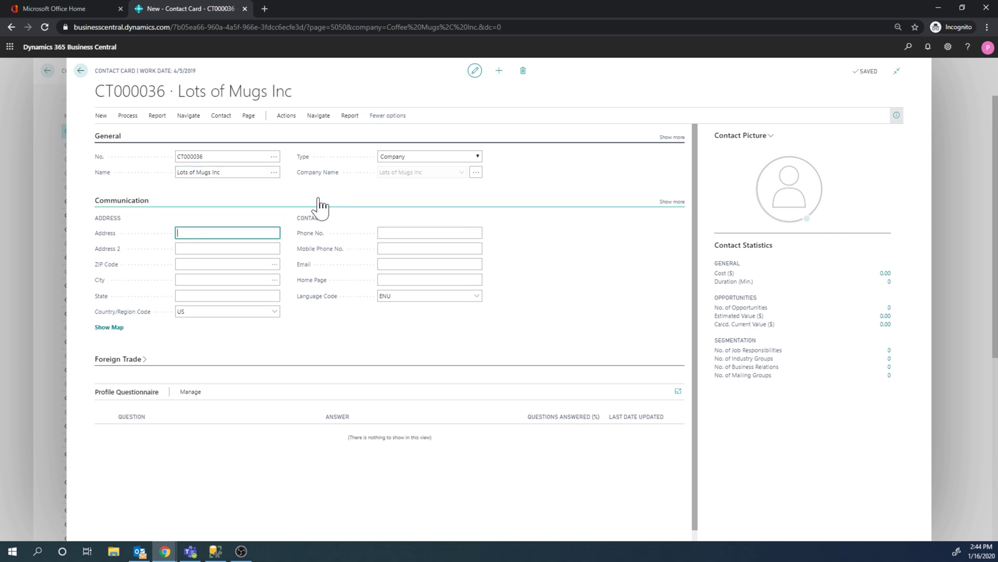
{"action": "left_click", "coordinate": [81, 71]}
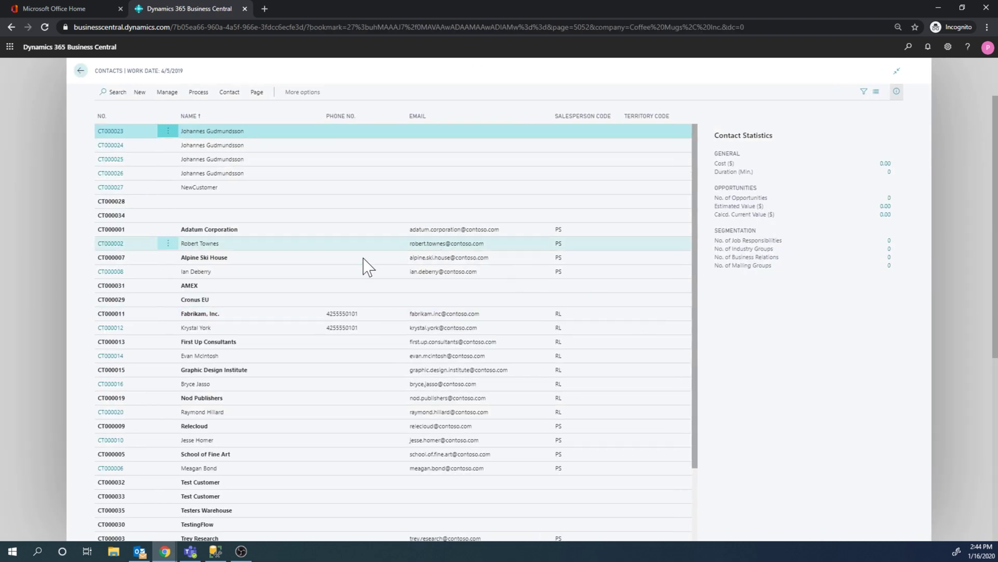
Create a new sales quote from the Lots of Mugs Inc contact, using customer template CUST000001
{"action": "scroll", "coordinate": [272, 303], "scroll_direction": "down", "scroll_amount": 2}
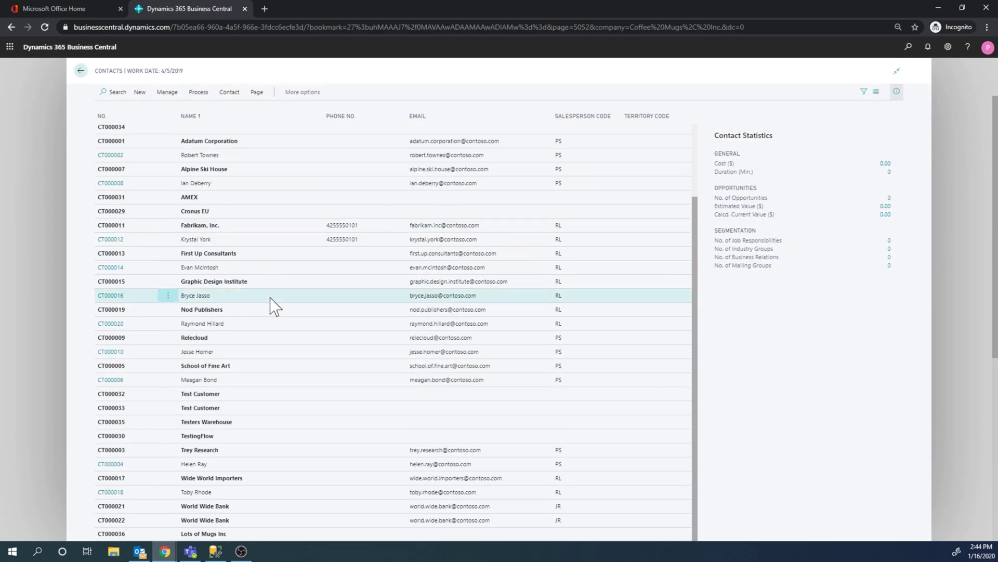
{"action": "scroll", "coordinate": [258, 315], "scroll_direction": "up", "scroll_amount": 2}
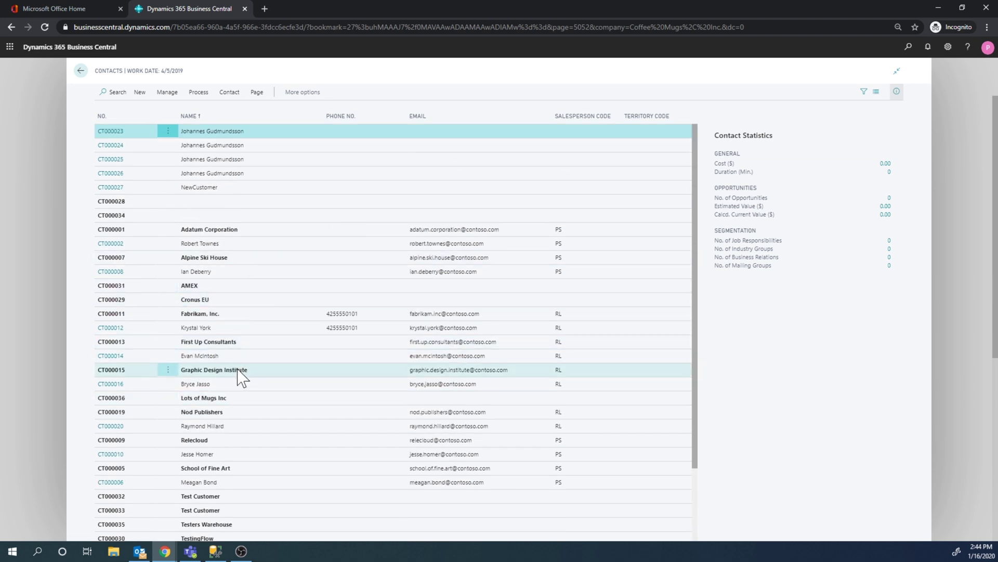
{"action": "left_click", "coordinate": [249, 398]}
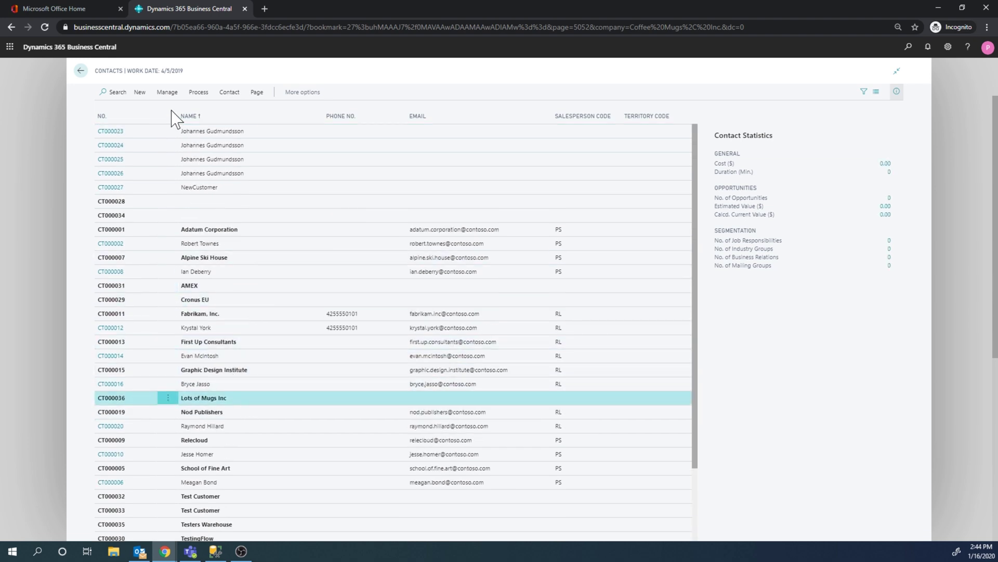
{"action": "left_click", "coordinate": [139, 94]}
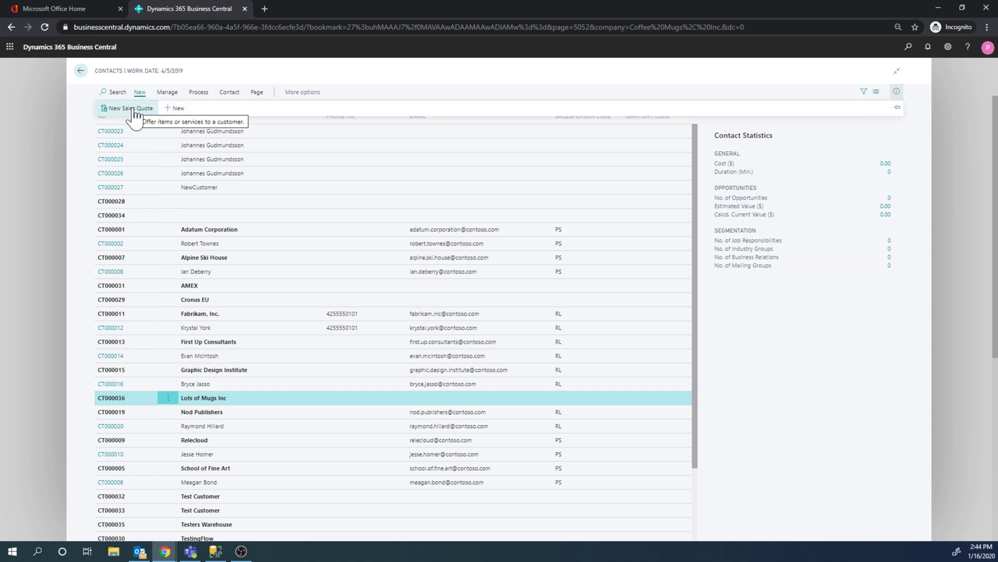
{"action": "left_click", "coordinate": [133, 109]}
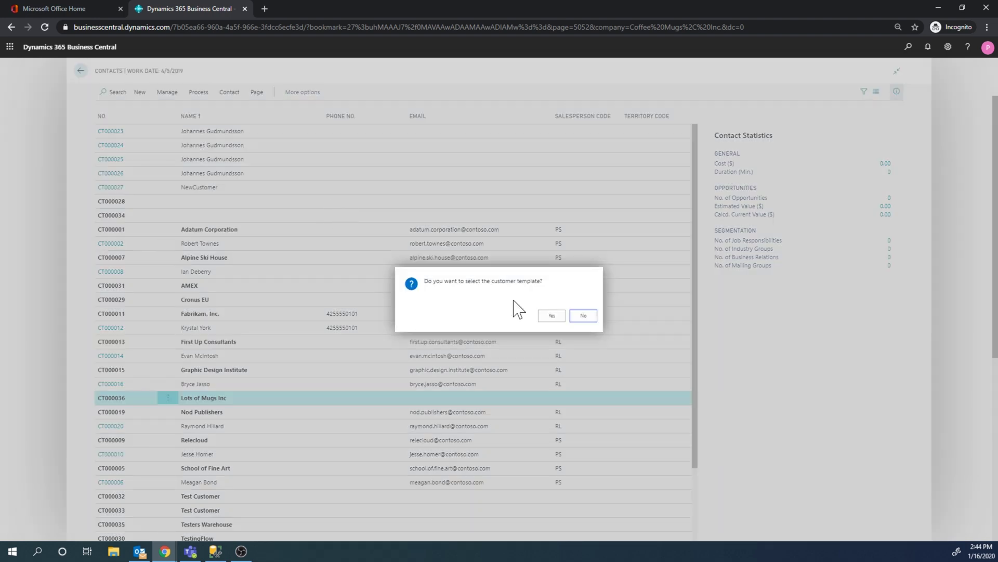
{"action": "left_click", "coordinate": [550, 319]}
{"action": "left_click", "coordinate": [416, 143]}
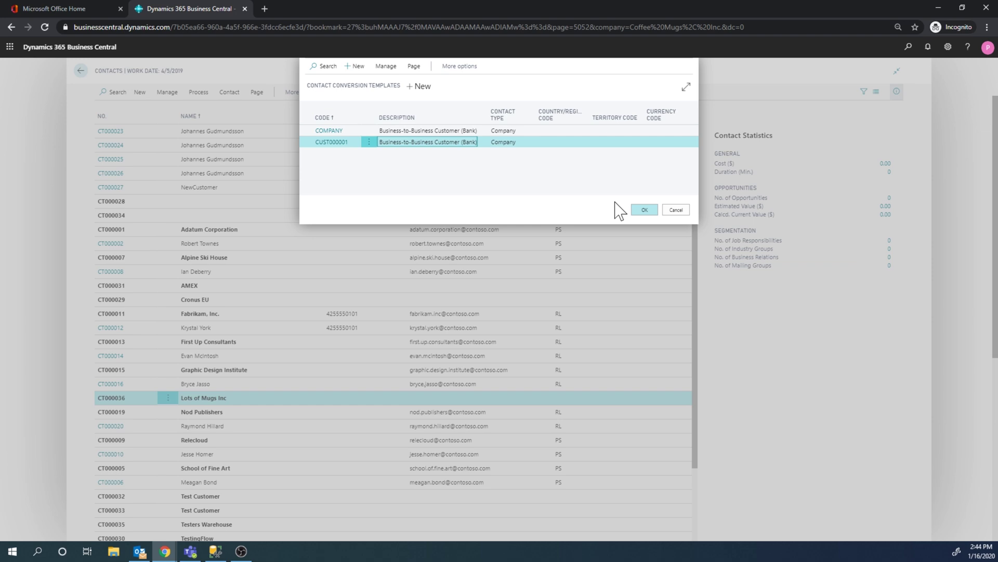
{"action": "left_click", "coordinate": [645, 210]}
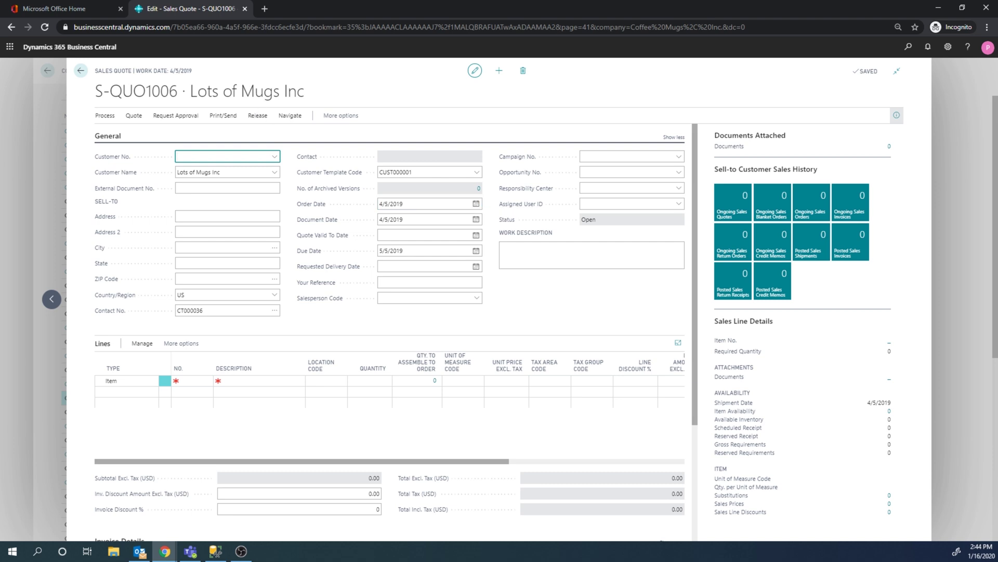
Add a line for item 1001 INECTA Coffee Mug, location MAIN, quantity 1,000 (total 5,000.00)
{"action": "left_click", "coordinate": [187, 381]}
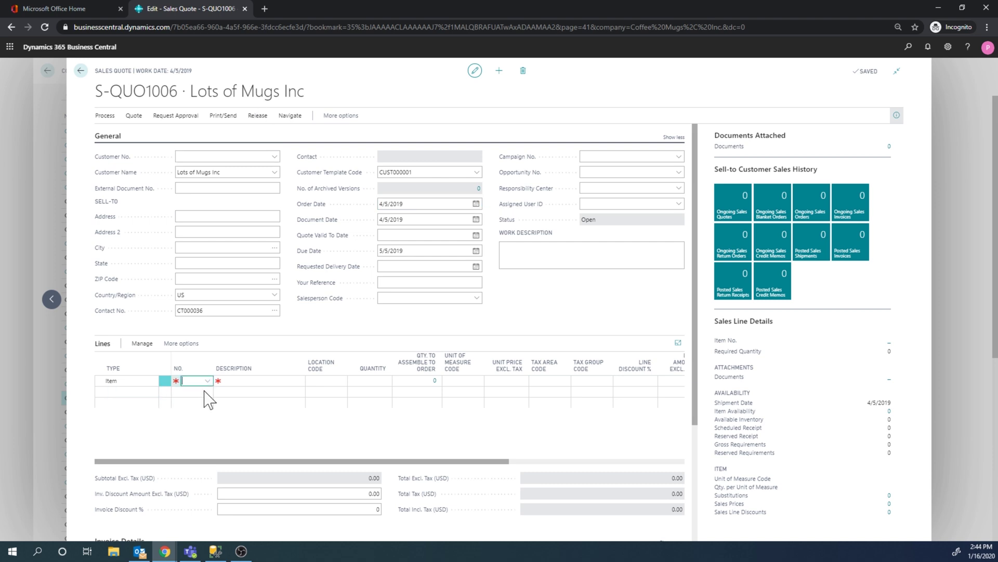
{"action": "left_click", "coordinate": [255, 416]}
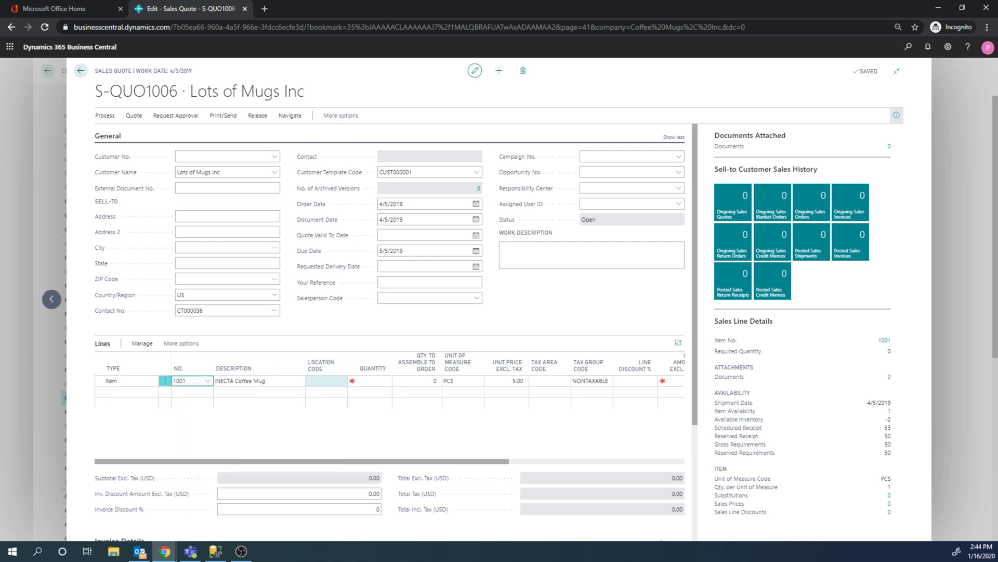
{"action": "left_click", "coordinate": [337, 381]}
{"action": "left_click", "coordinate": [341, 382]}
{"action": "left_click", "coordinate": [363, 402]}
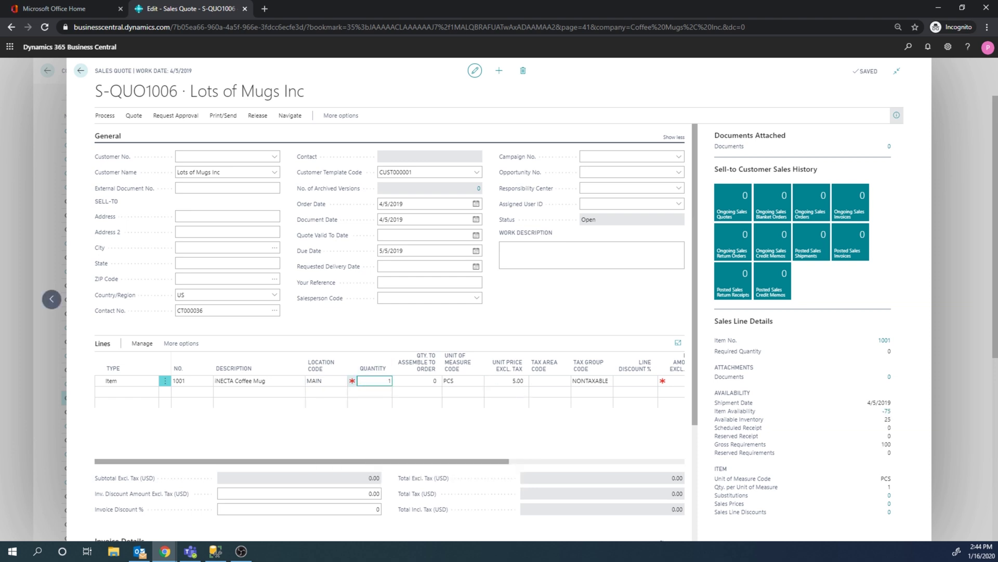
{"action": "key", "text": "Tab"}
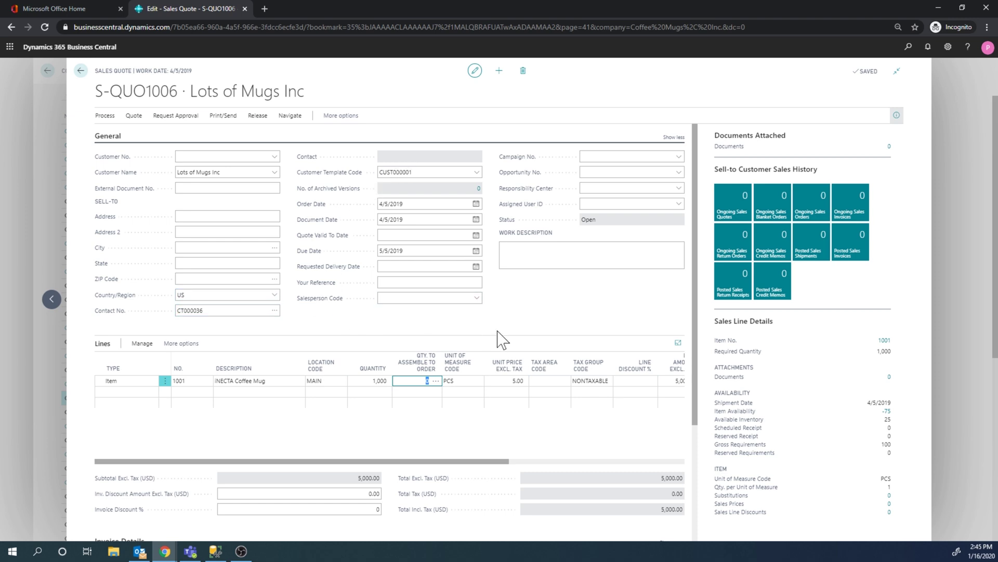
{"action": "left_click", "coordinate": [223, 115]}
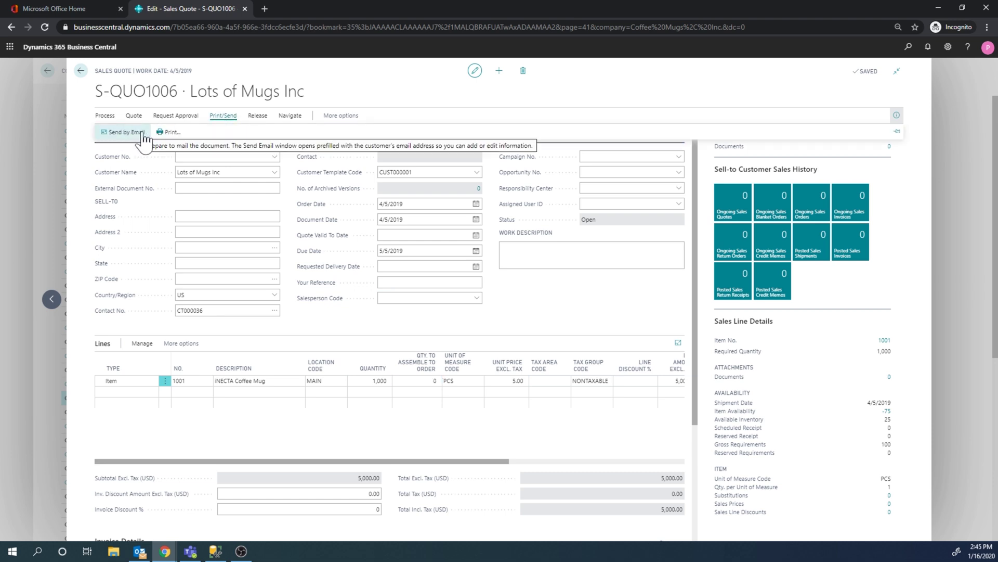
{"action": "left_click", "coordinate": [168, 132]}
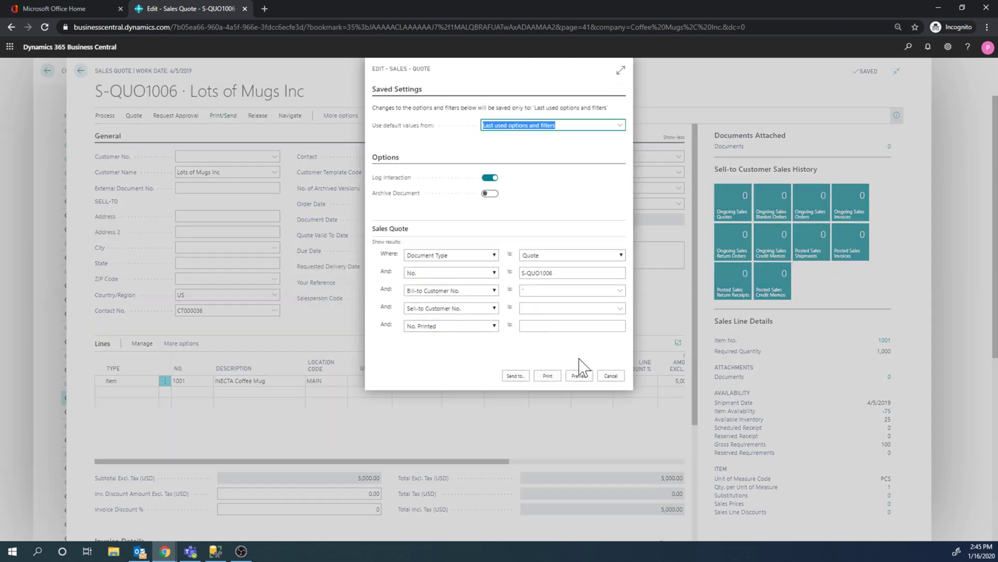
{"action": "left_click", "coordinate": [579, 375]}
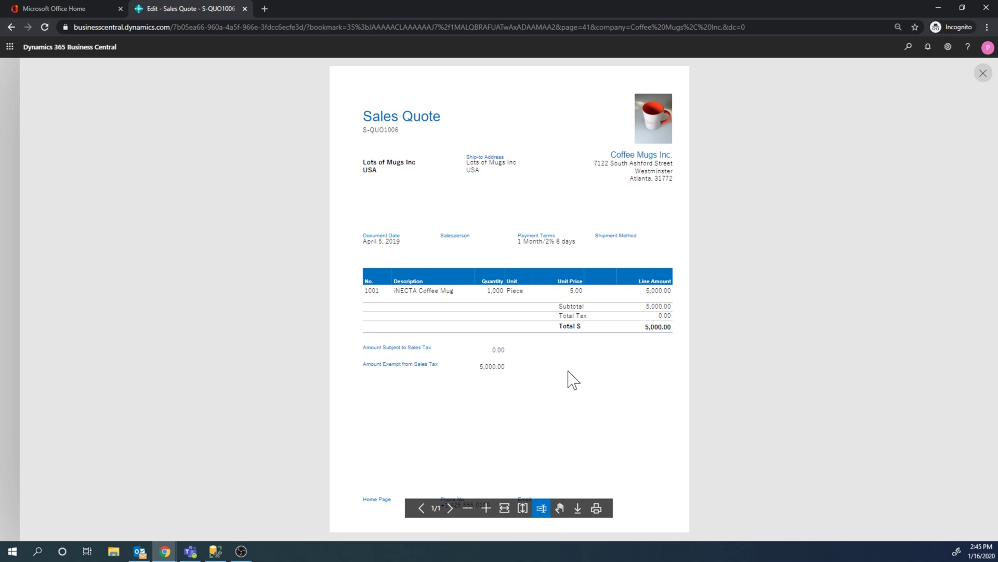
{"action": "key", "text": "Escape"}
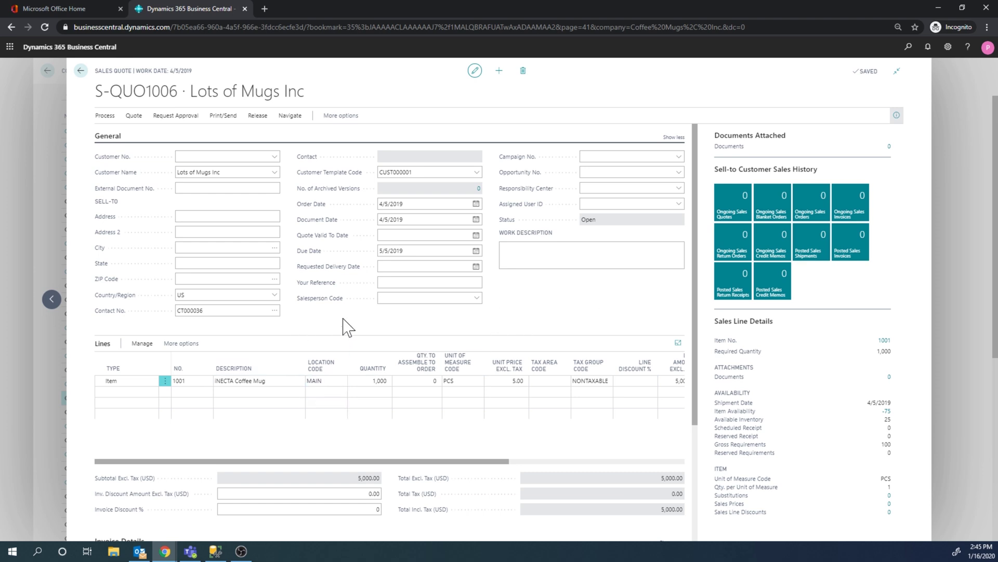
Make the quote into sales order S-ORD101047, create the new customer, and open the order
{"action": "left_click", "coordinate": [106, 116]}
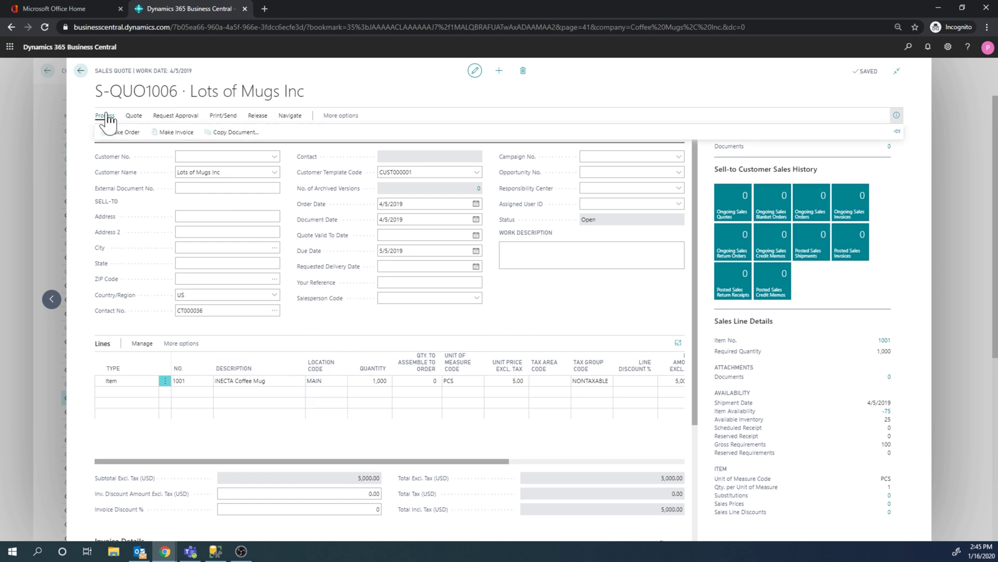
{"action": "left_click", "coordinate": [112, 131]}
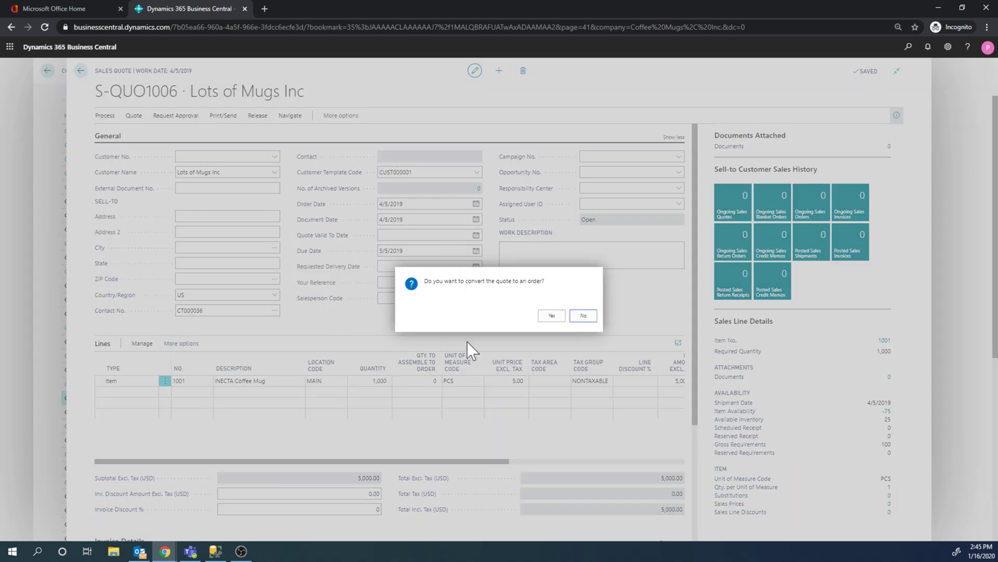
{"action": "left_click", "coordinate": [551, 315]}
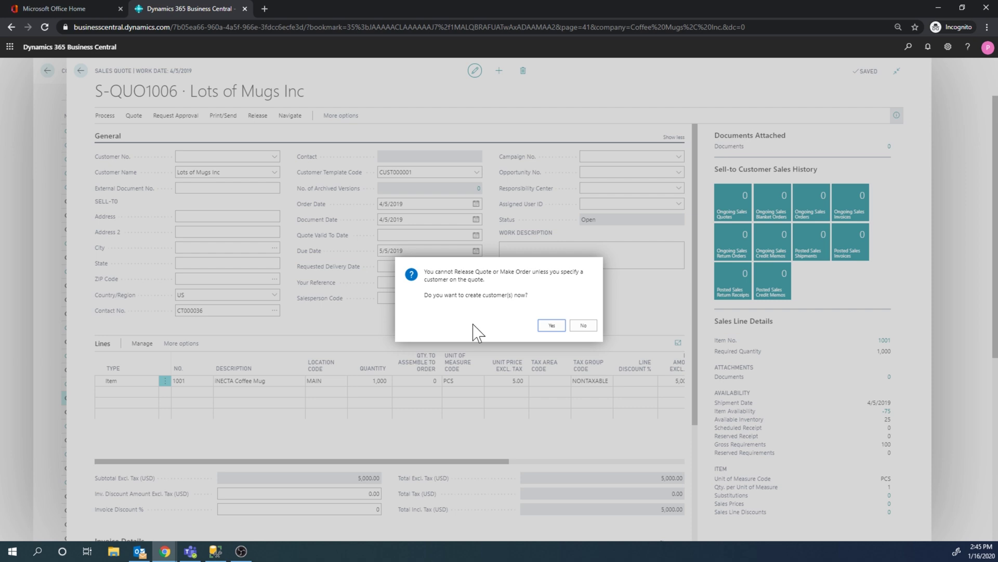
{"action": "left_click", "coordinate": [553, 326]}
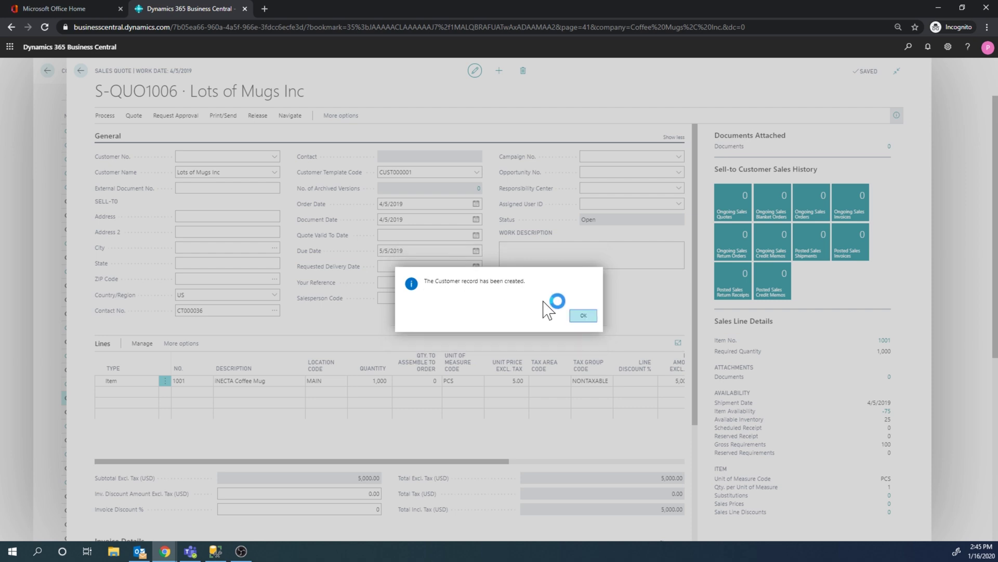
{"action": "left_click", "coordinate": [580, 316]}
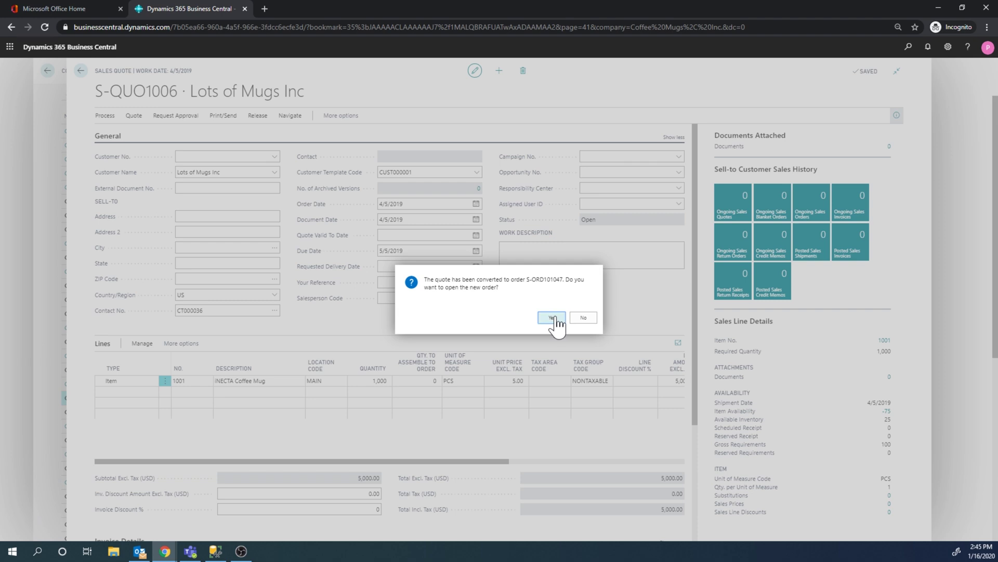
{"action": "key", "text": "Return"}
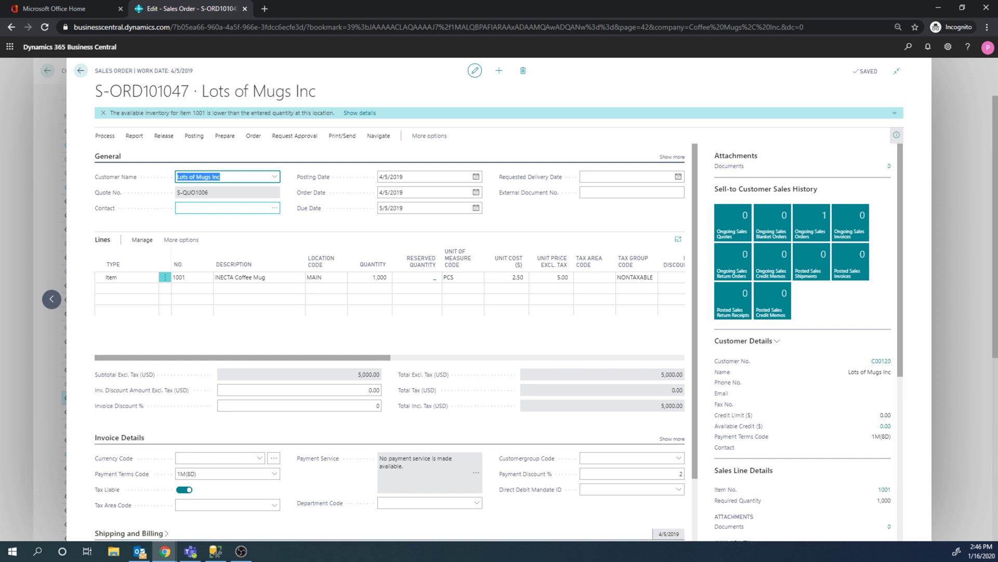
Expand the General section of sales order S-ORD101047 to show Customer No. C00120
{"action": "left_click", "coordinate": [672, 157]}
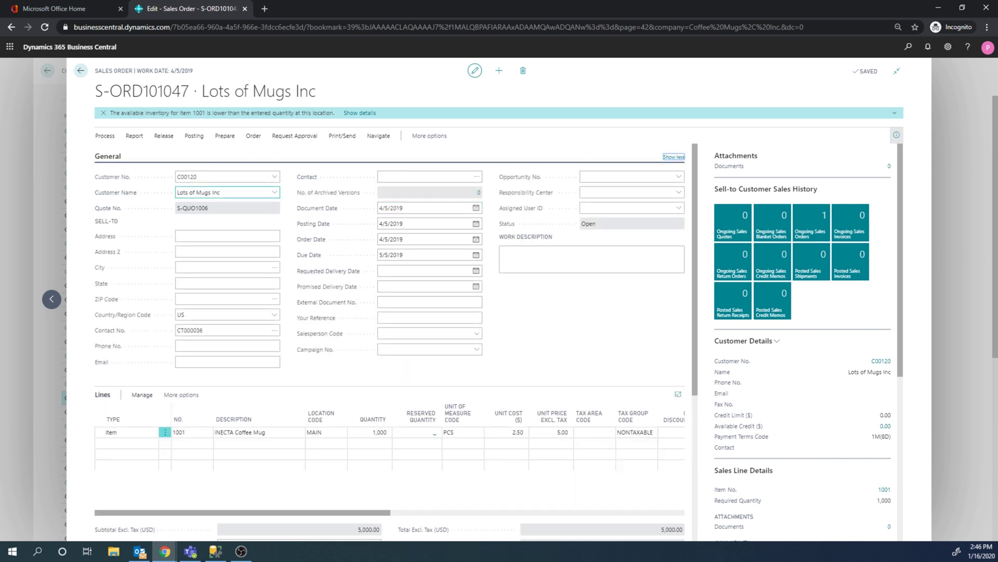